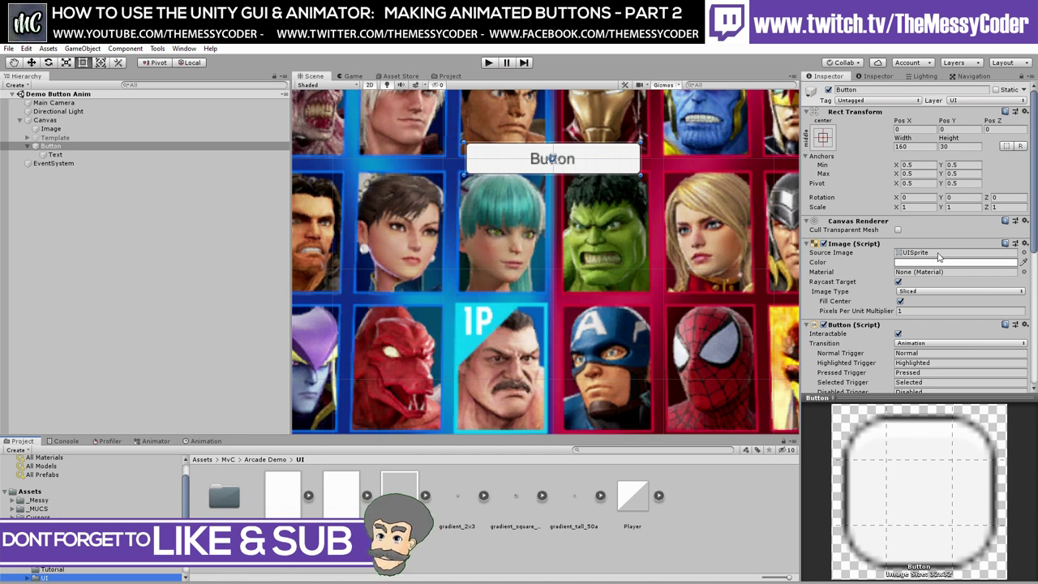
Resize the button to 86×116 and clear its Source Image sprite.
click(916, 146)
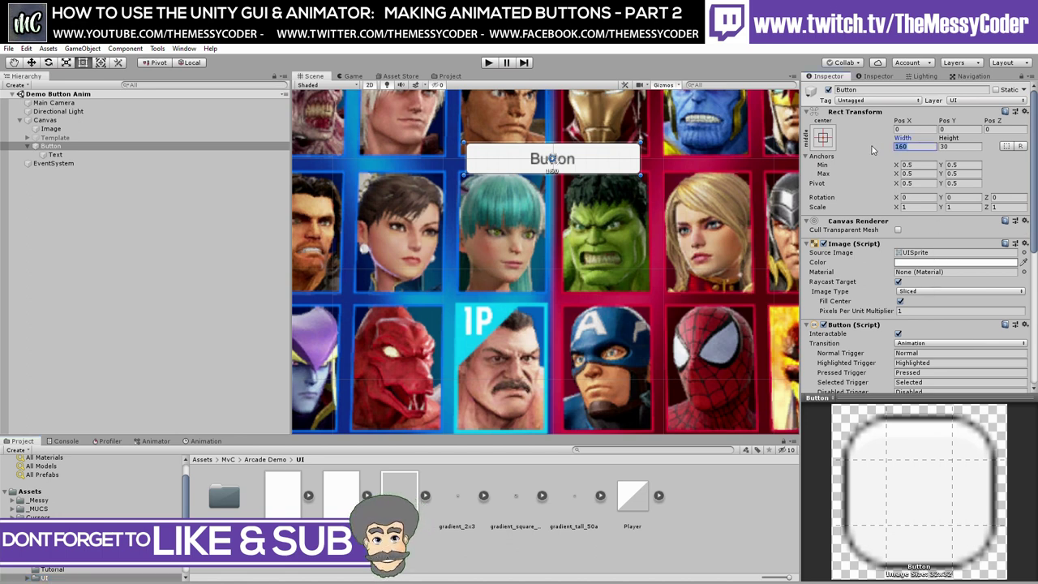
text(86)
key(Tab)
text(116)
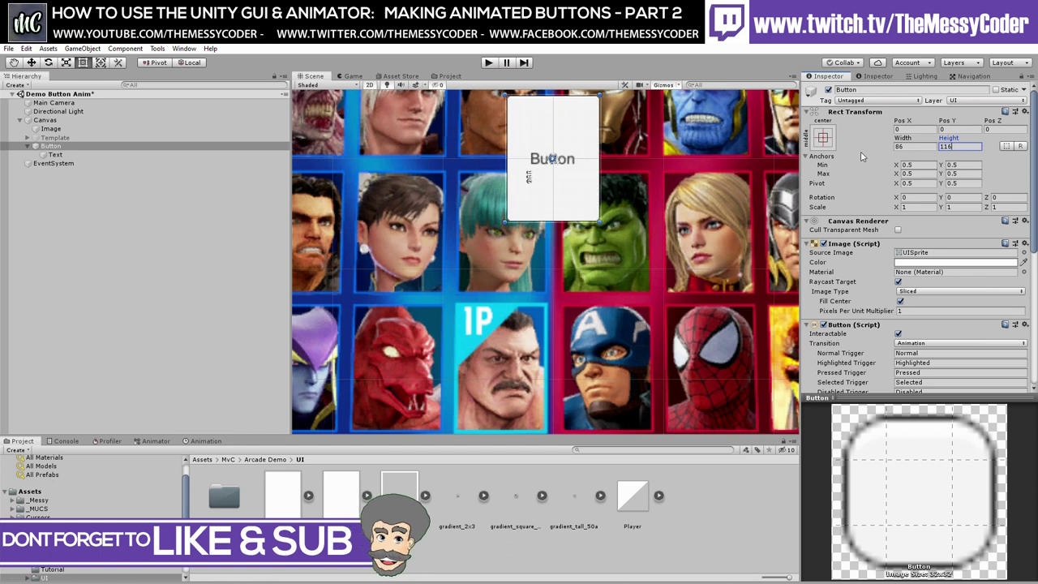
click(910, 253)
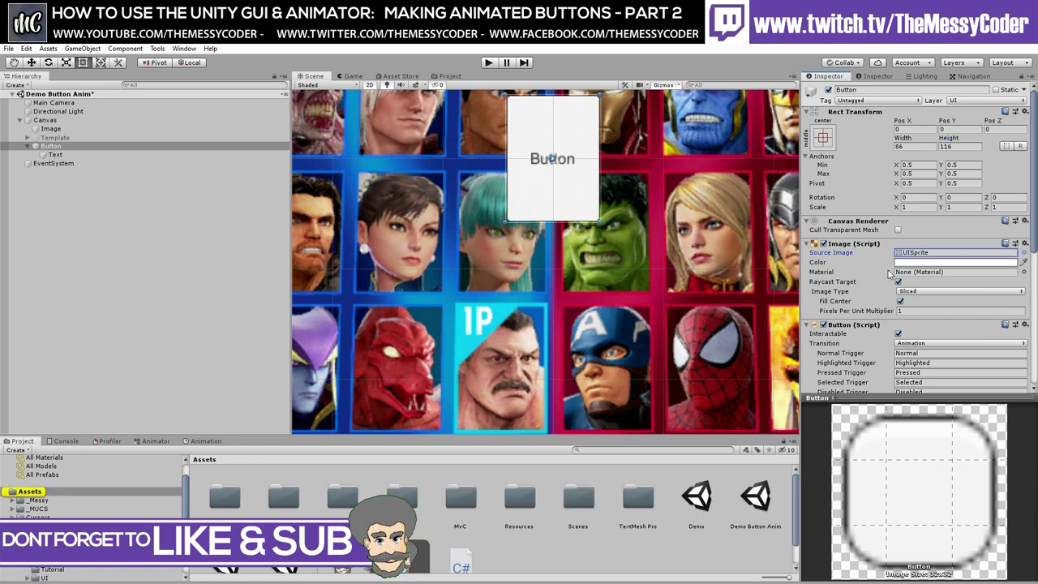
key(Delete)
Delete the Button's Text child and add a UI Image child in its place.
right_click(52, 154)
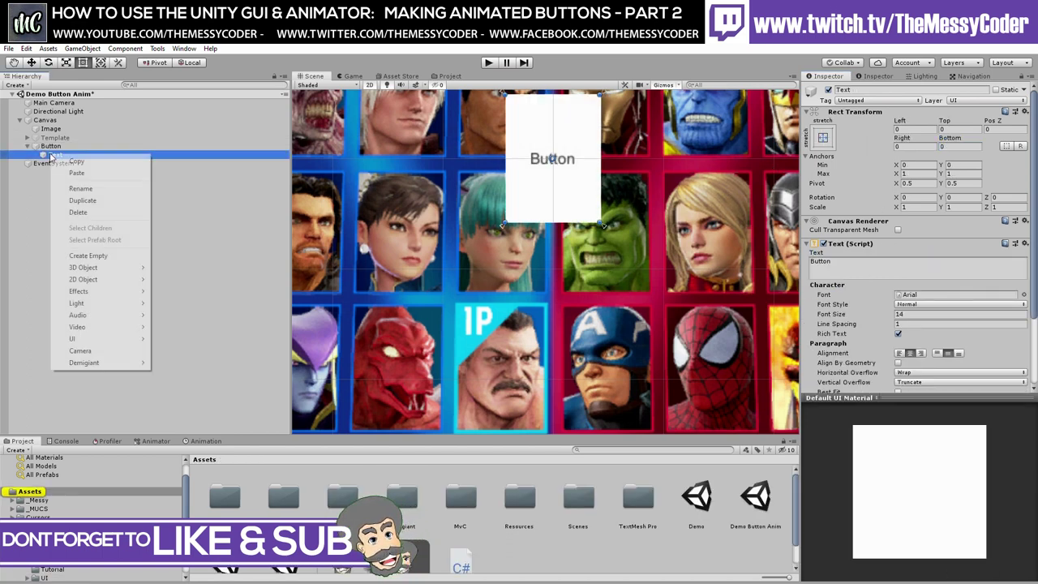
click(78, 212)
click(50, 146)
right_click(49, 147)
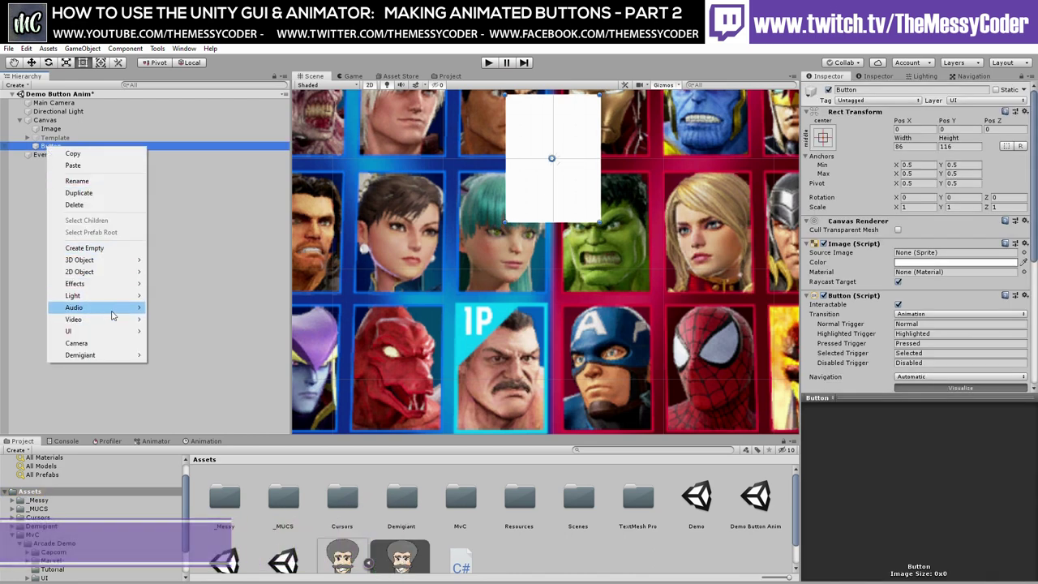
mouse_move(115, 337)
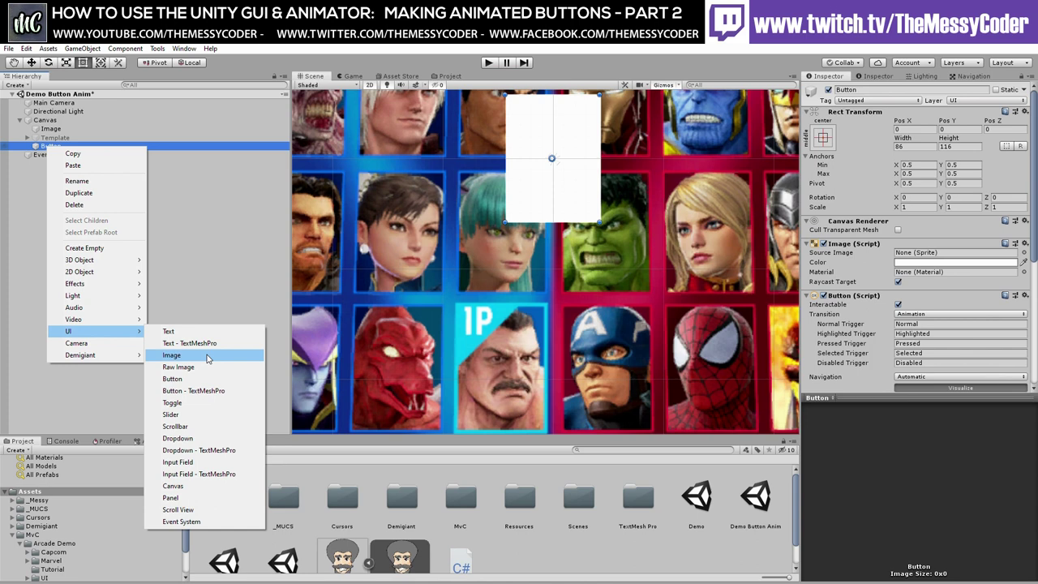
click(208, 358)
middle_drag(528, 144, 521, 227)
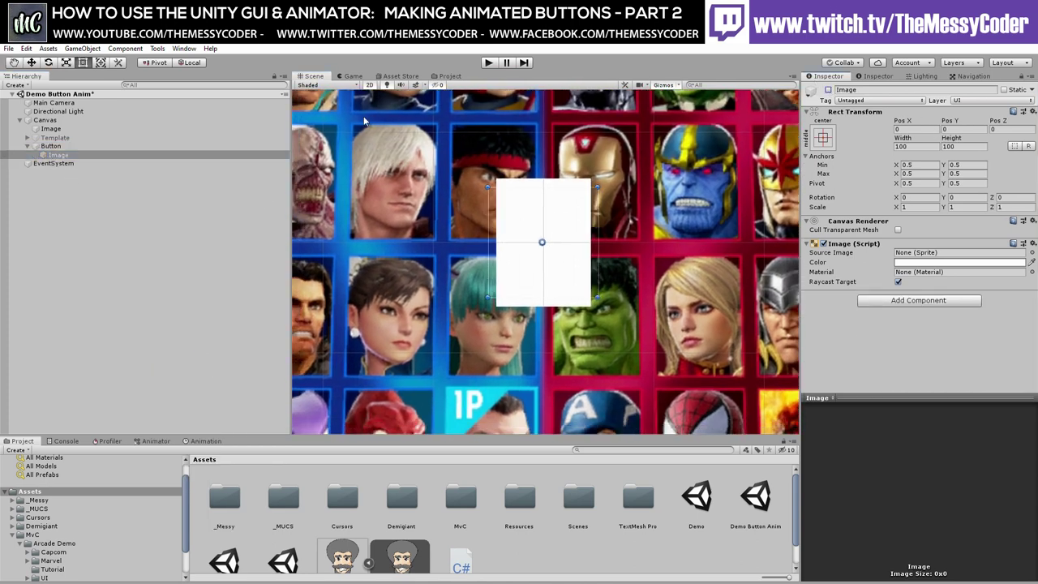
click(139, 146)
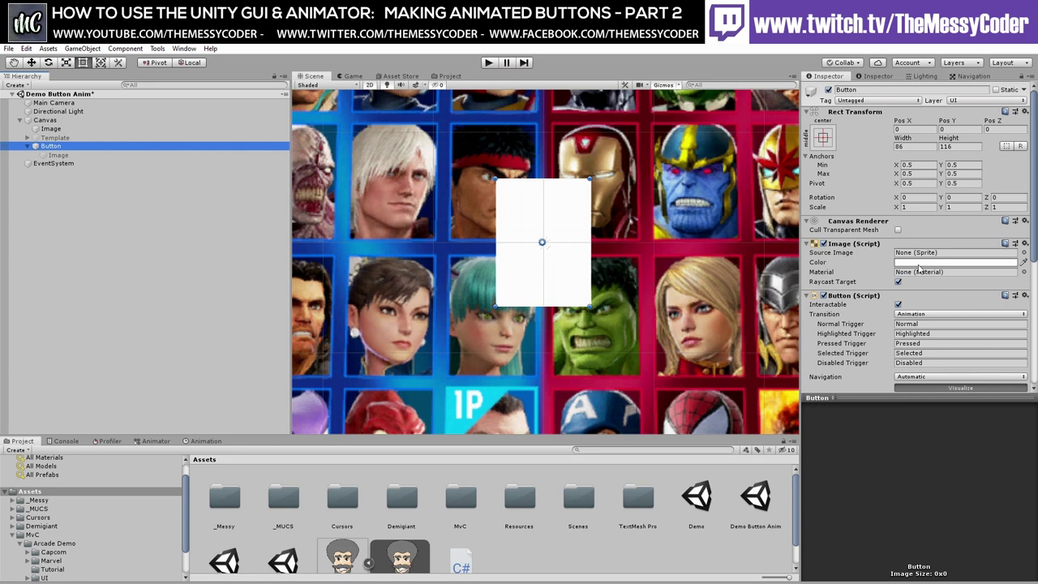
Tint the button with the red sampled from the character grid background.
click(916, 263)
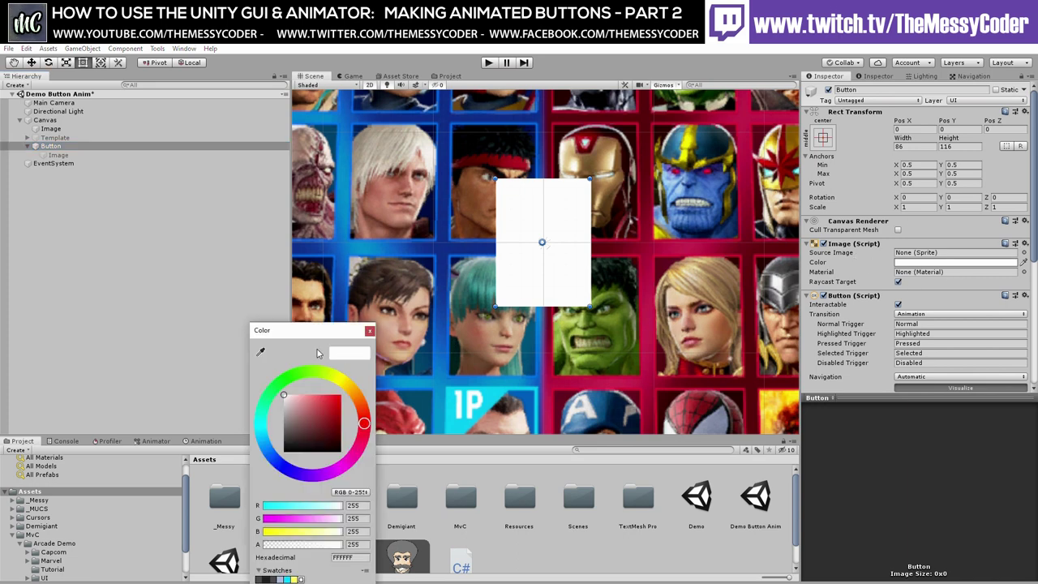
click(260, 353)
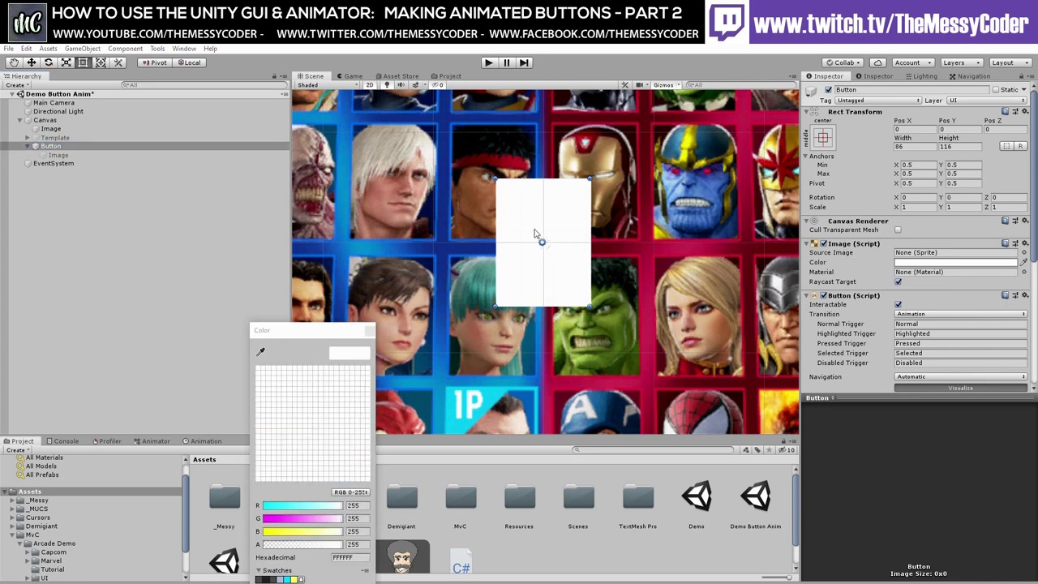
click(551, 150)
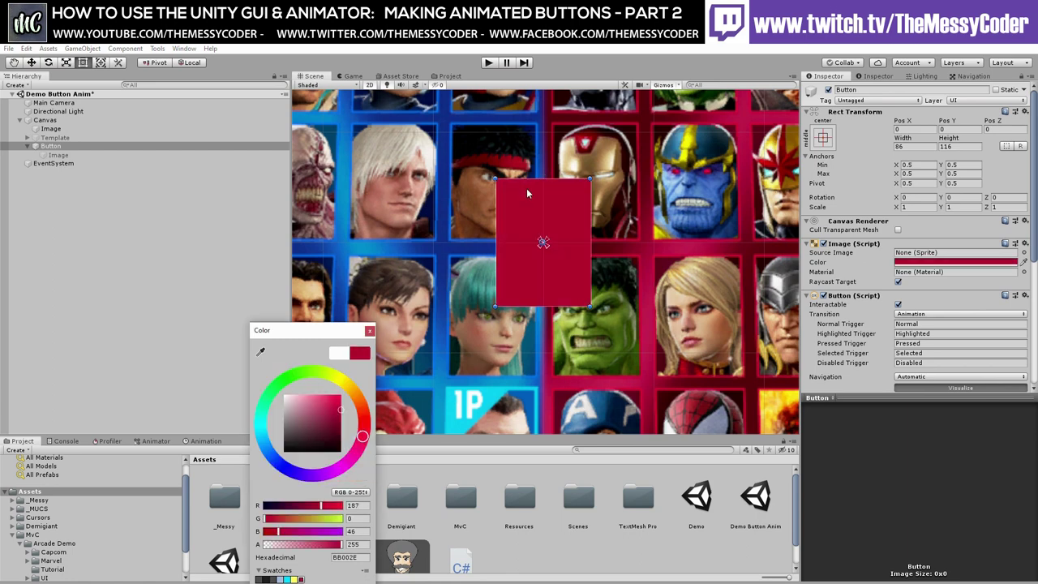
Return the red button to position X 0, Y 0.
drag(527, 193, 478, 231)
click(568, 177)
drag(593, 209, 543, 236)
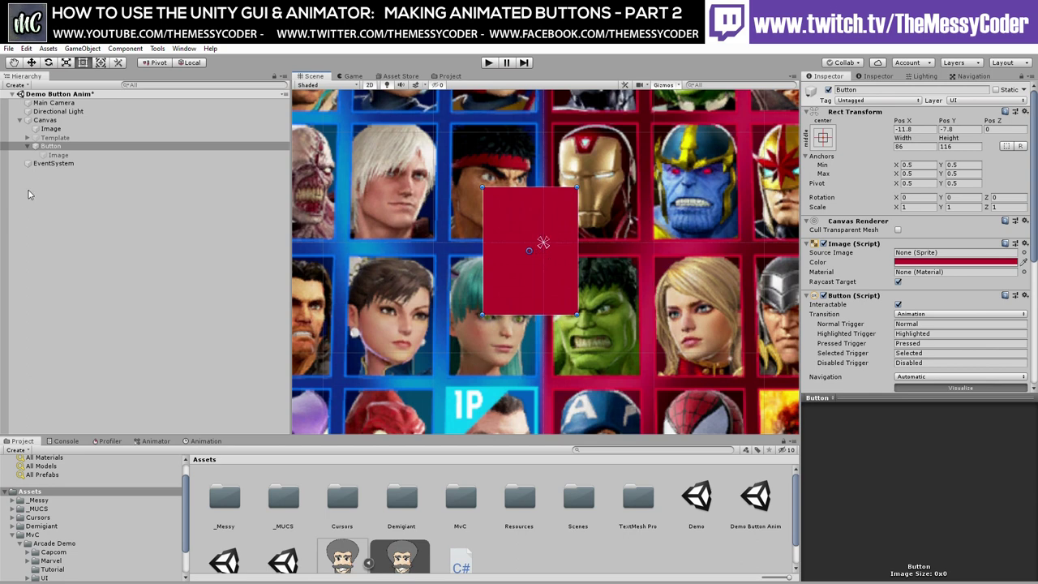
click(932, 130)
text(0)
key(Tab)
text(0)
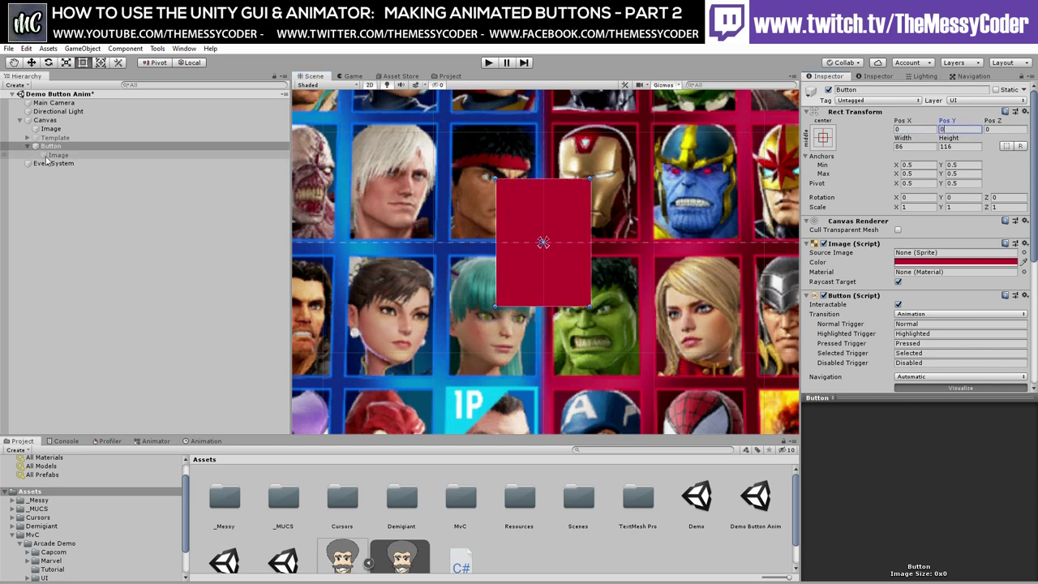
click(282, 155)
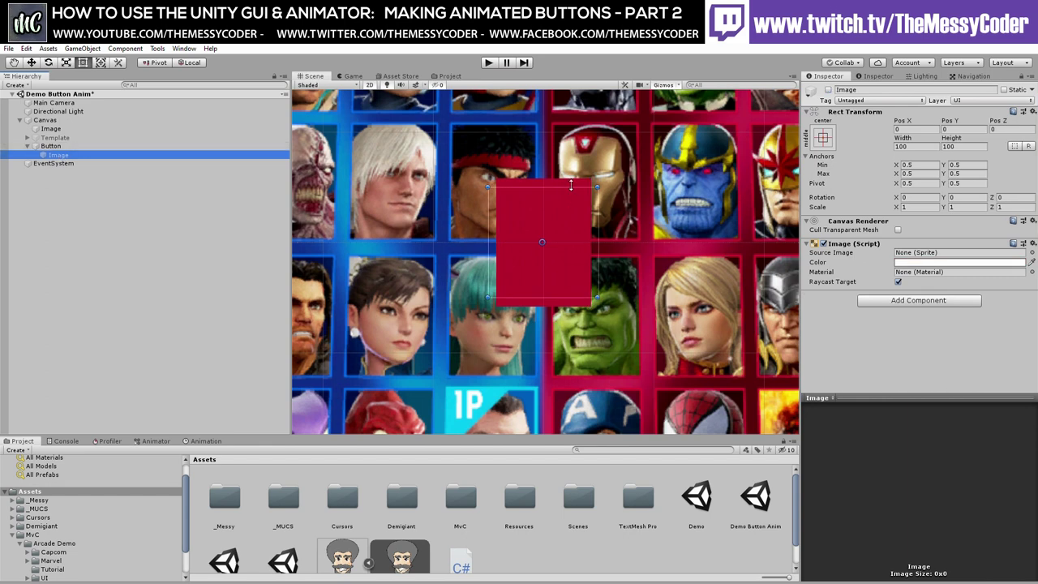
Size the Button's Image child to width 80 and height 110.
click(52, 147)
click(62, 156)
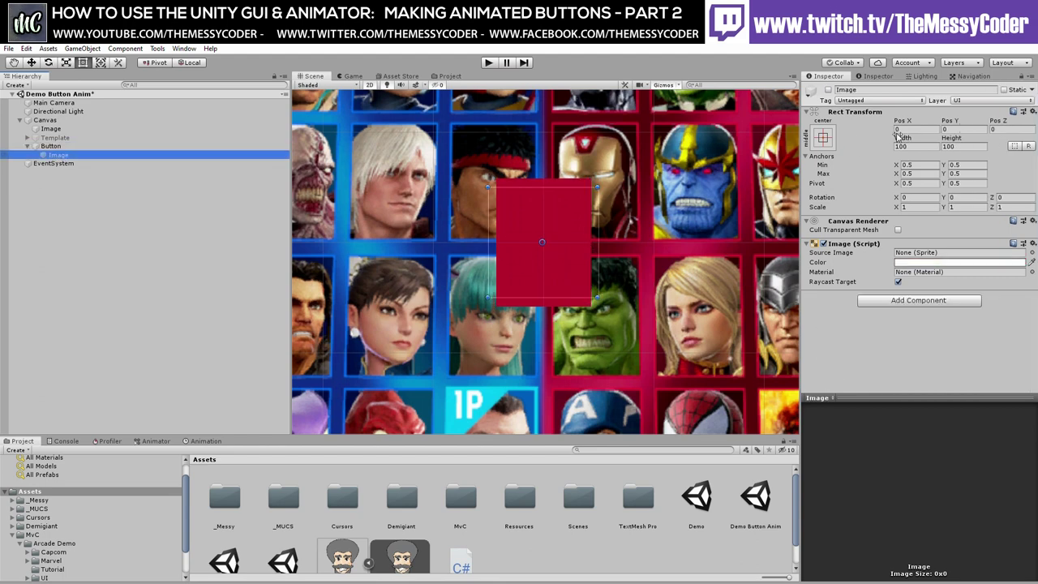
click(917, 146)
text(80)
key(Tab)
text(110)
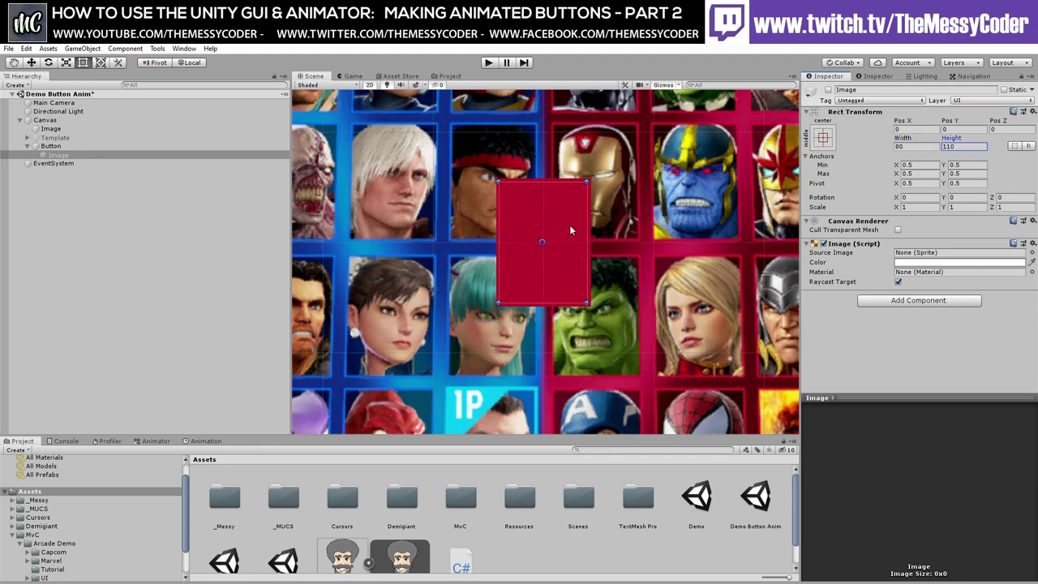
Rename the Image child to Background and make it active.
click(57, 155)
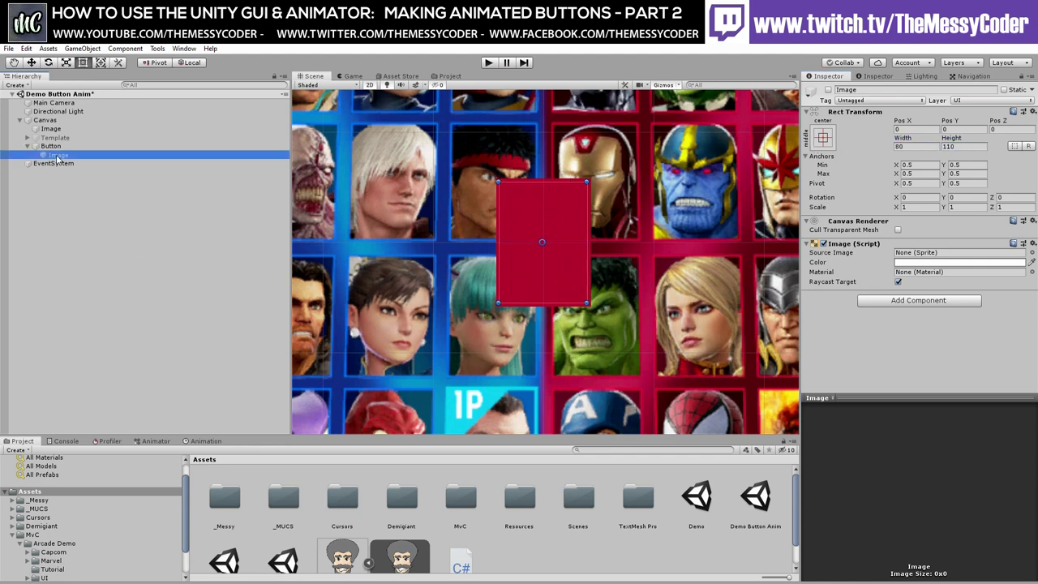
click(64, 157)
text(bad)
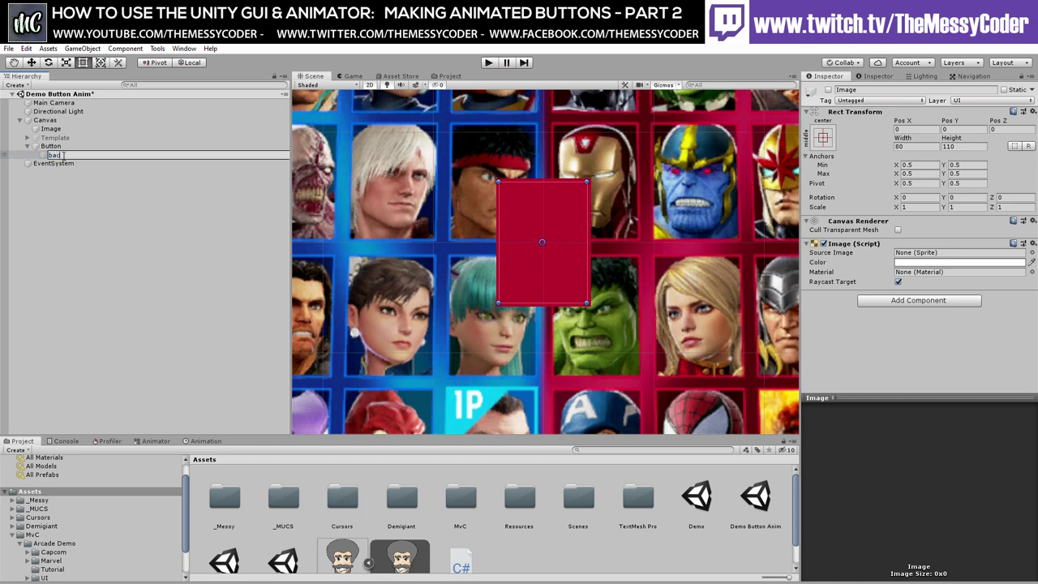
key(Home)
key(Delete)
text(B)
key(Return)
click(828, 89)
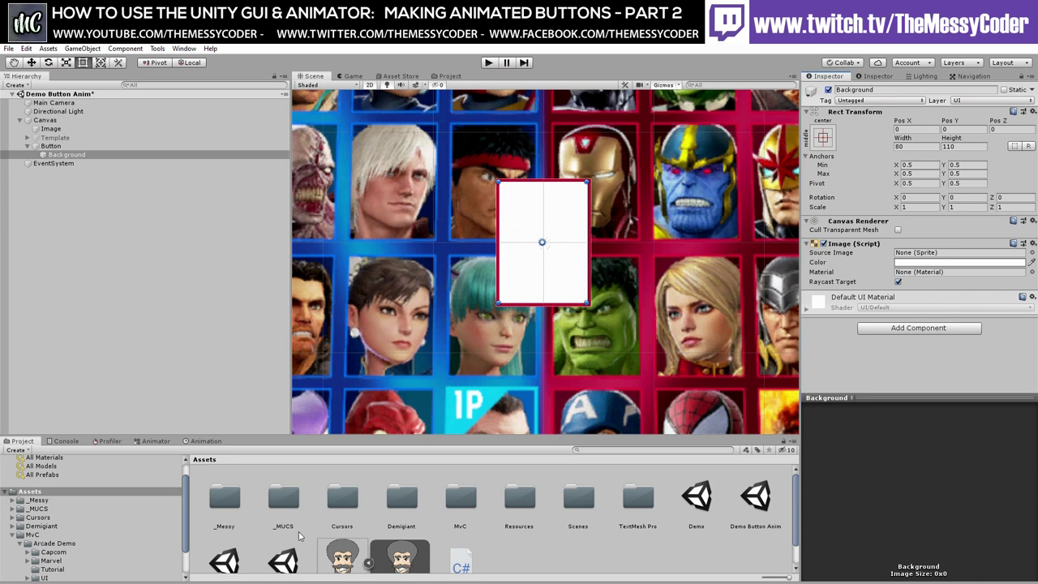
Inspect the gradient_2x3 texture from the UI folder in the Sprite Editor.
scroll(130, 549, down, 2)
click(47, 545)
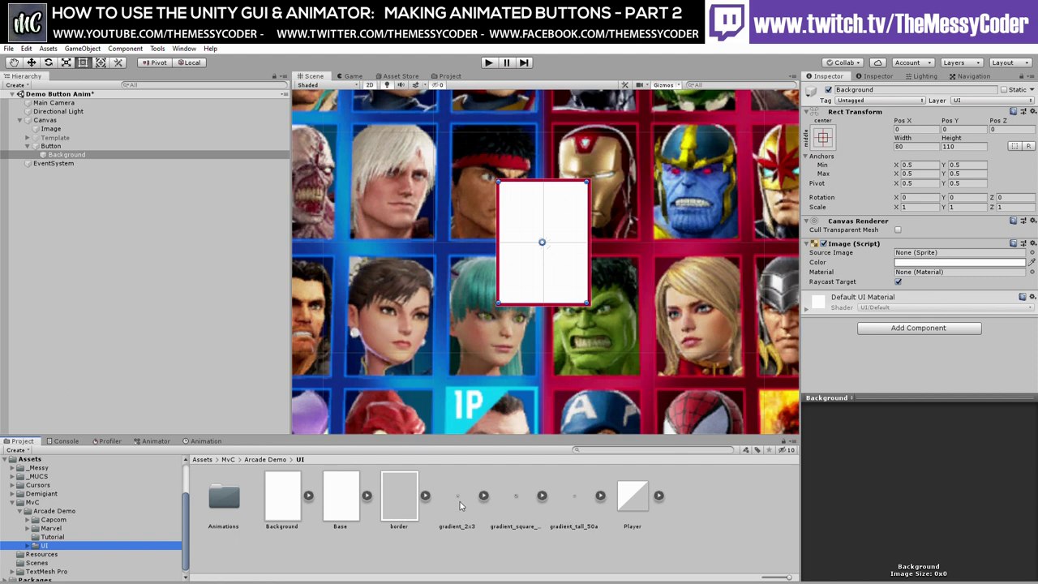
click(459, 498)
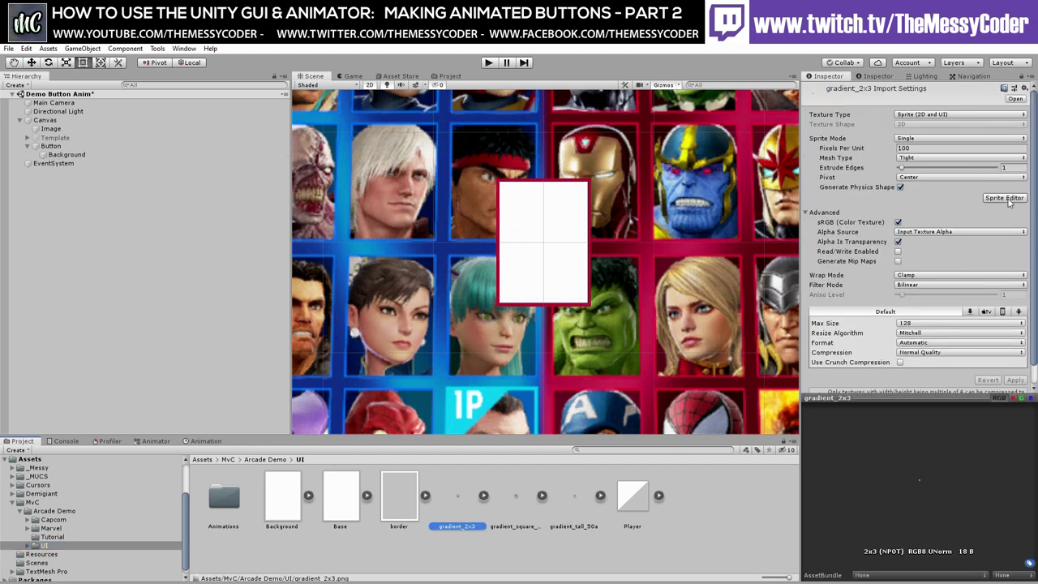
click(1006, 199)
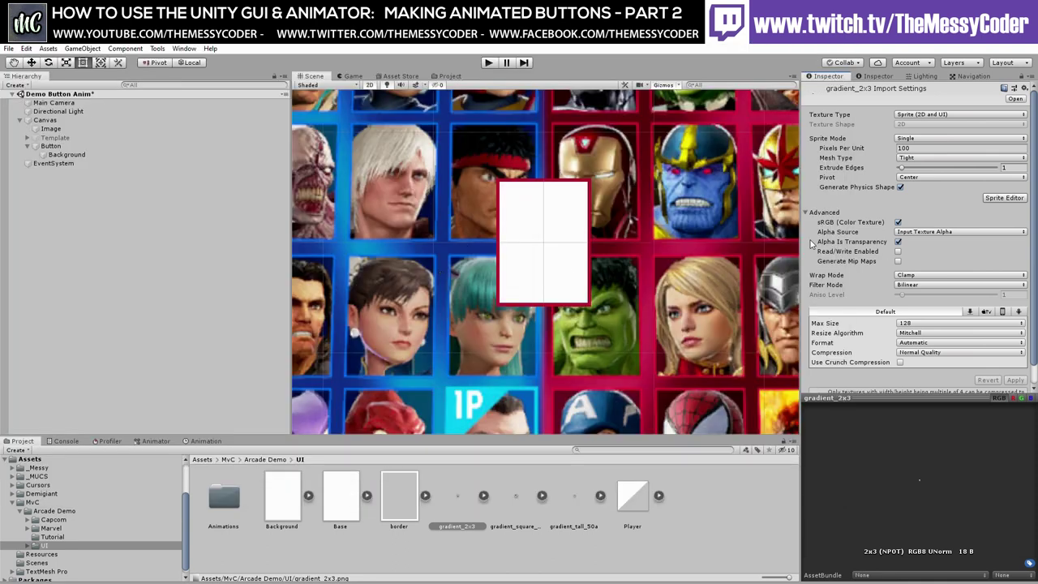
Assign gradient_2x3 as Background's Source Image and tint it deep red.
click(67, 154)
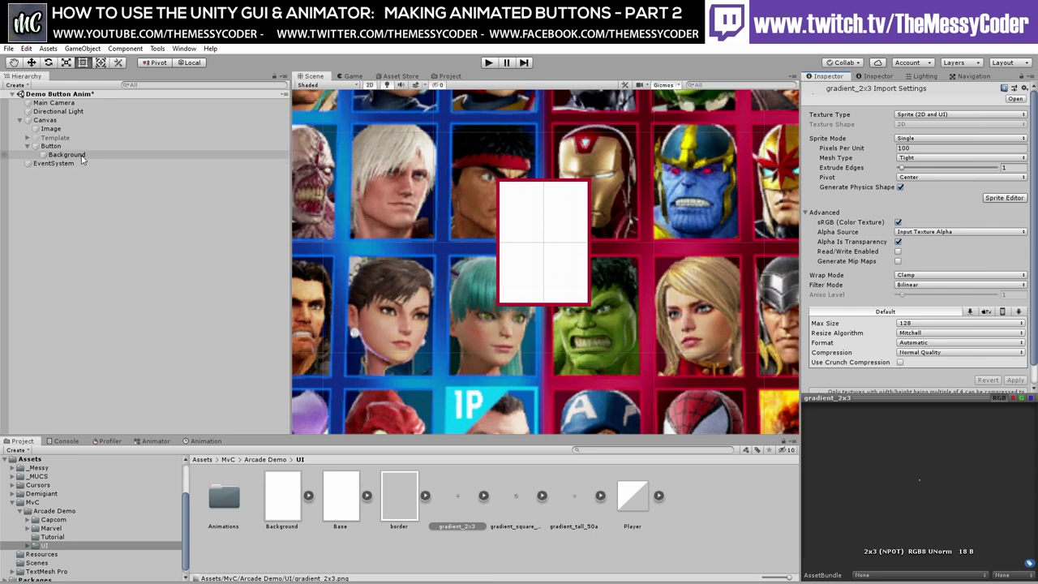
drag(457, 496, 933, 253)
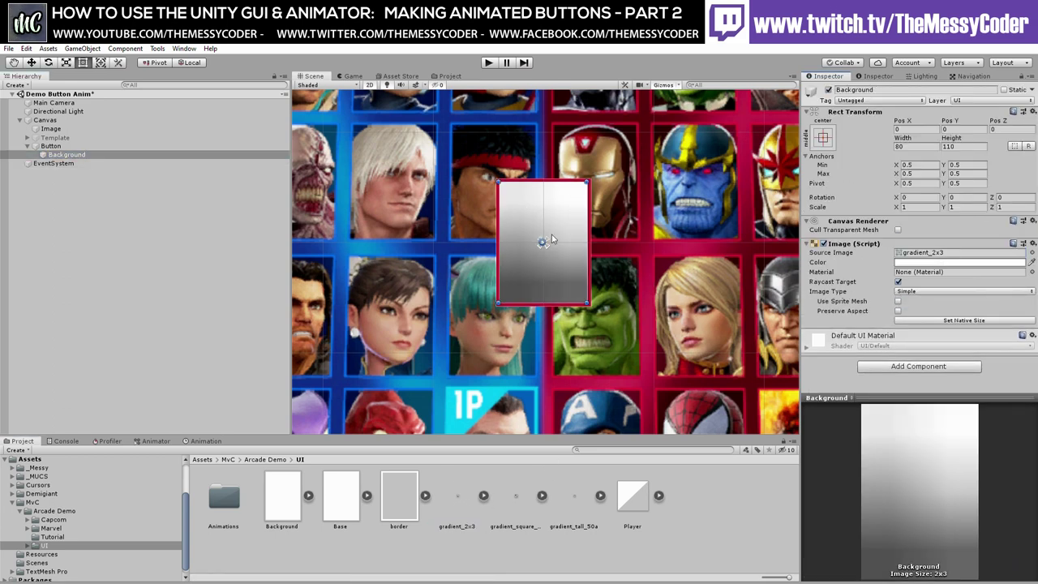
click(935, 261)
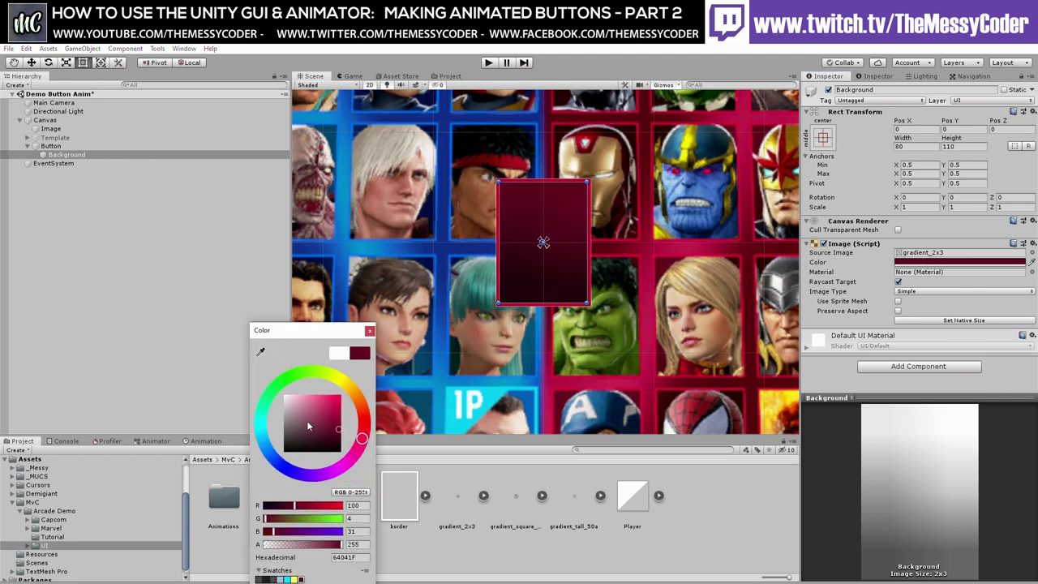
drag(366, 434, 364, 424)
Settle the Background's red tint, then add a new UI Image under the Button.
click(343, 414)
click(146, 311)
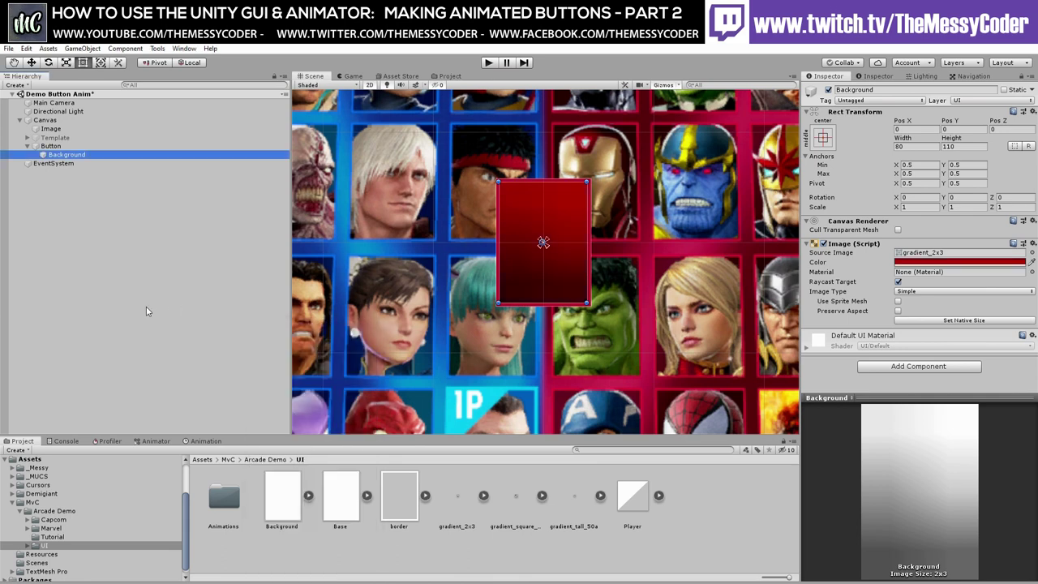
click(136, 209)
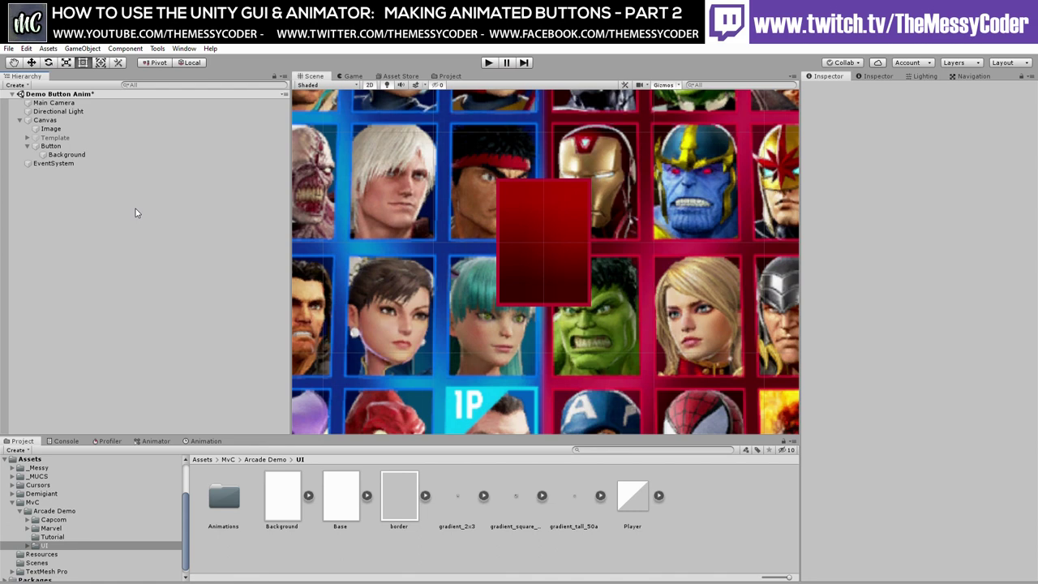
right_click(50, 146)
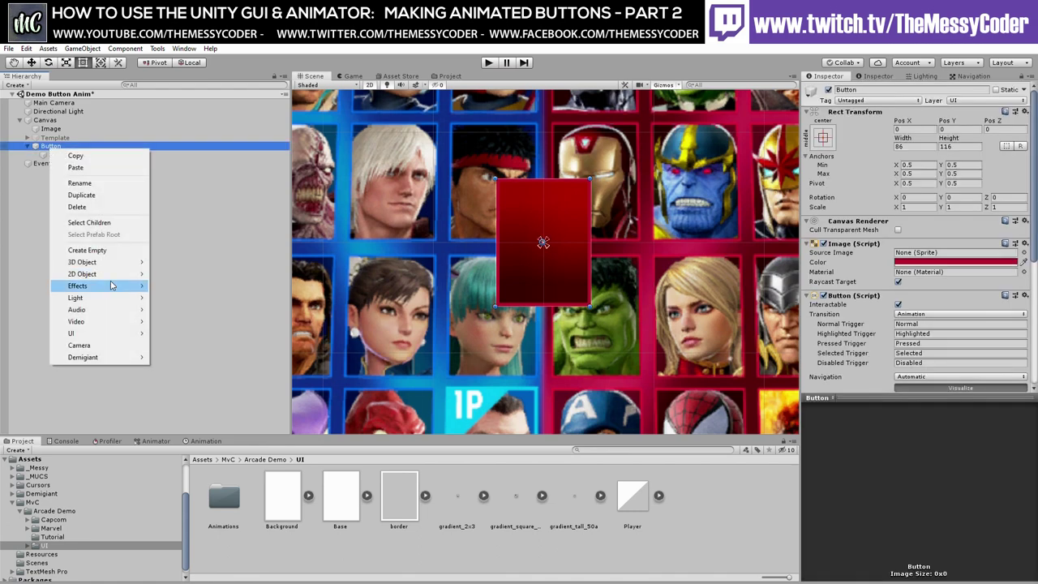
mouse_move(106, 334)
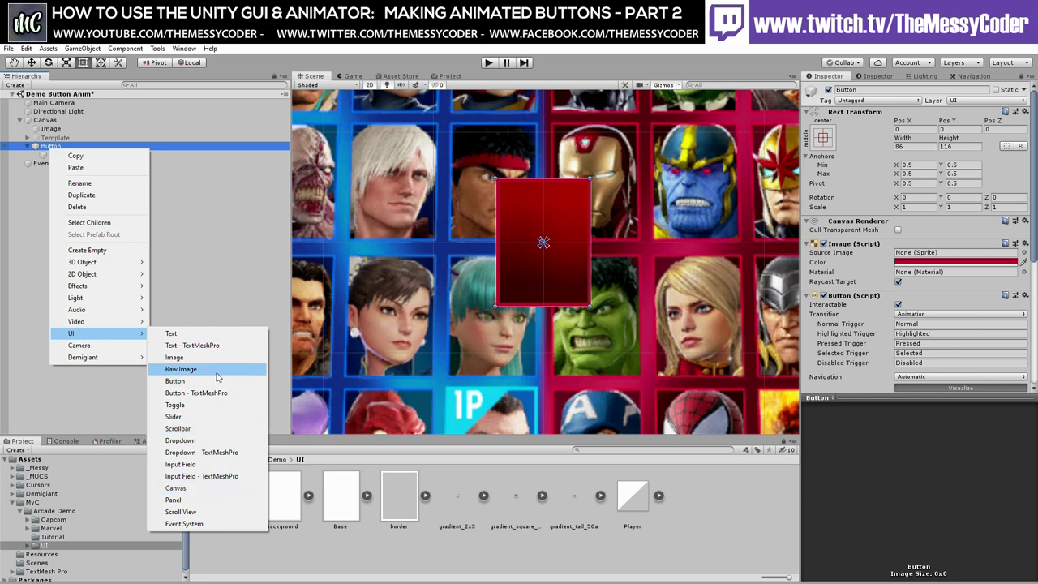
click(174, 357)
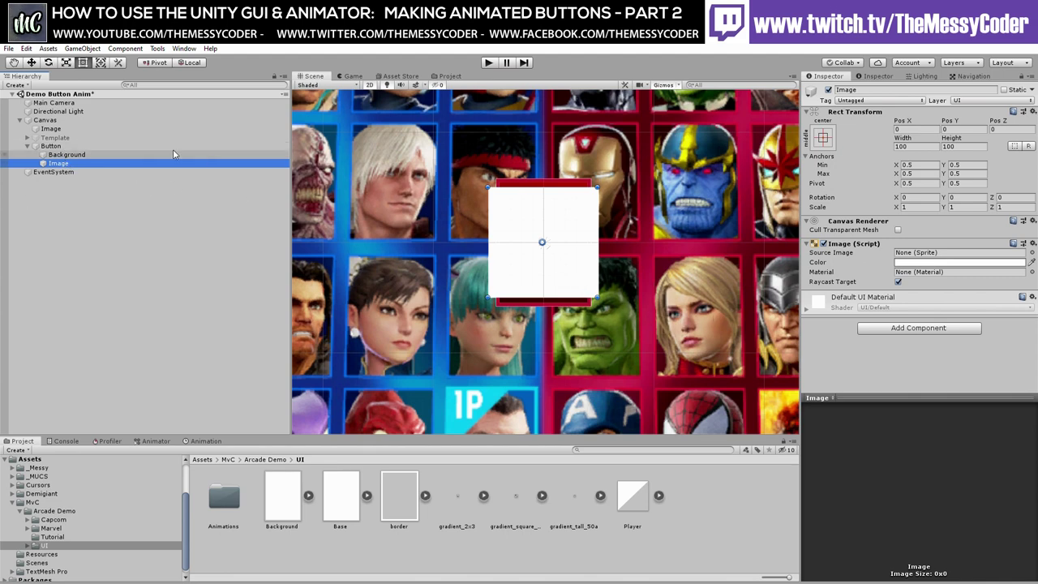
Nest a new UI Image inside Background and rename it IconImage.
click(64, 155)
right_click(66, 156)
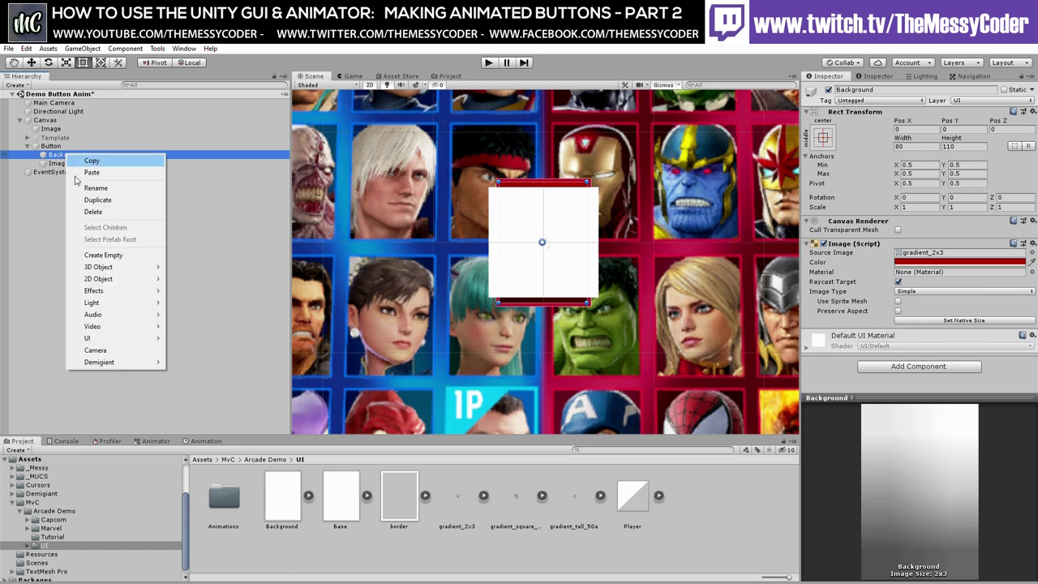
mouse_move(121, 338)
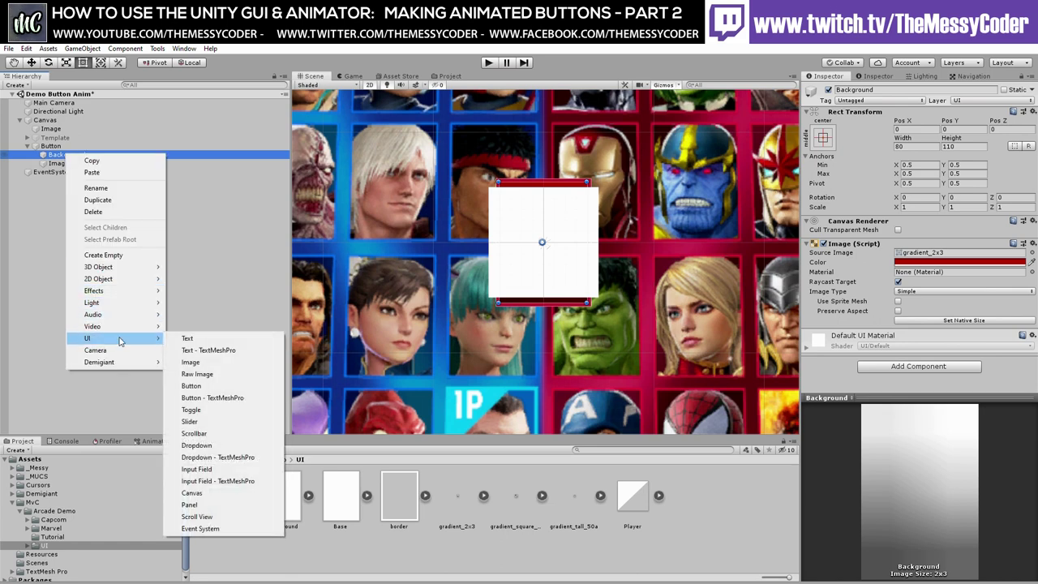
click(191, 362)
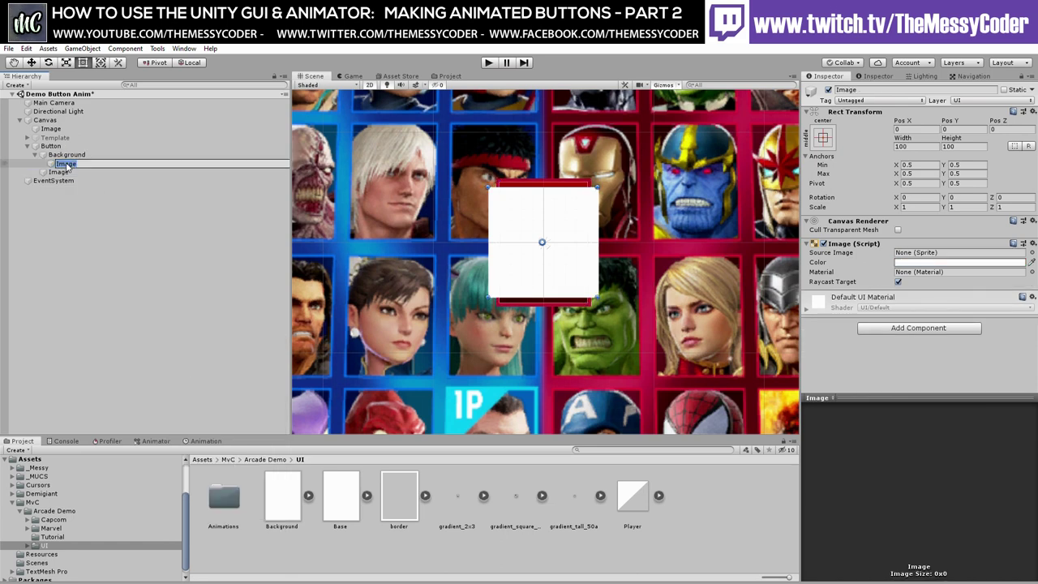
text(IconImage)
key(Return)
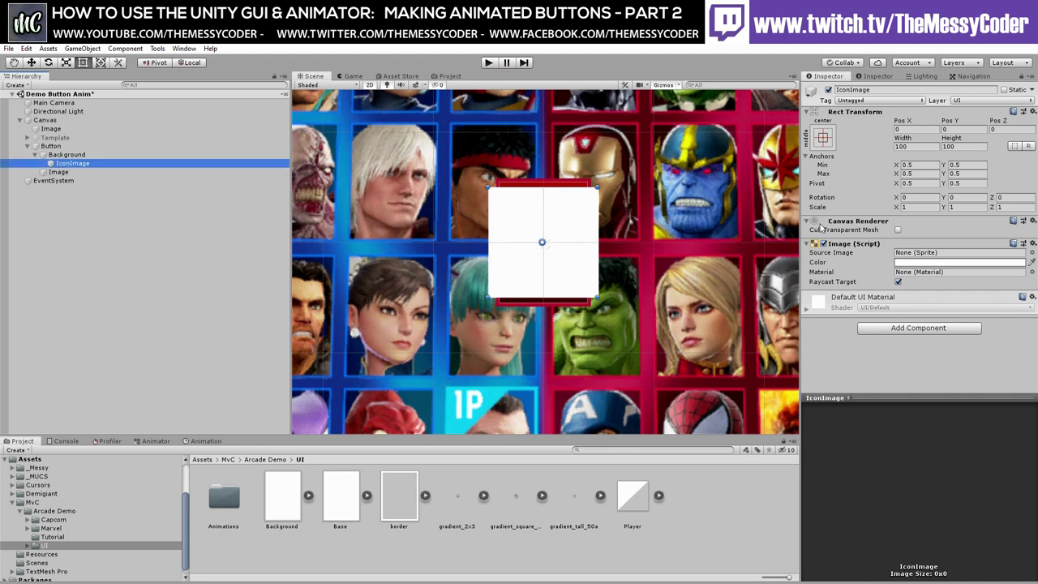
Give IconImage the Captain_Marvel sprite from Marvel > Icons at its native 80×110 size.
click(50, 529)
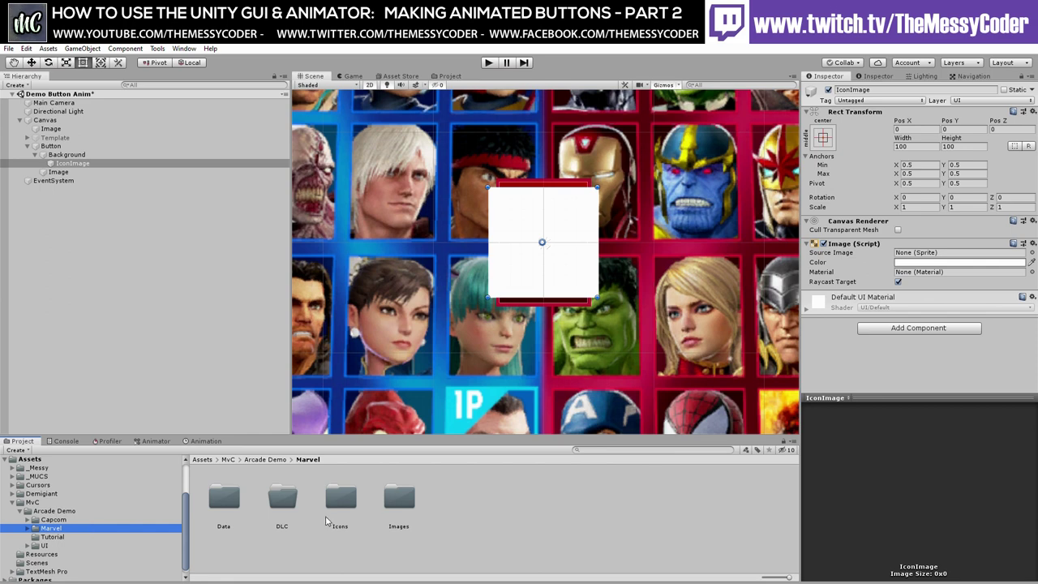
double_click(344, 501)
click(72, 163)
drag(793, 316, 939, 259)
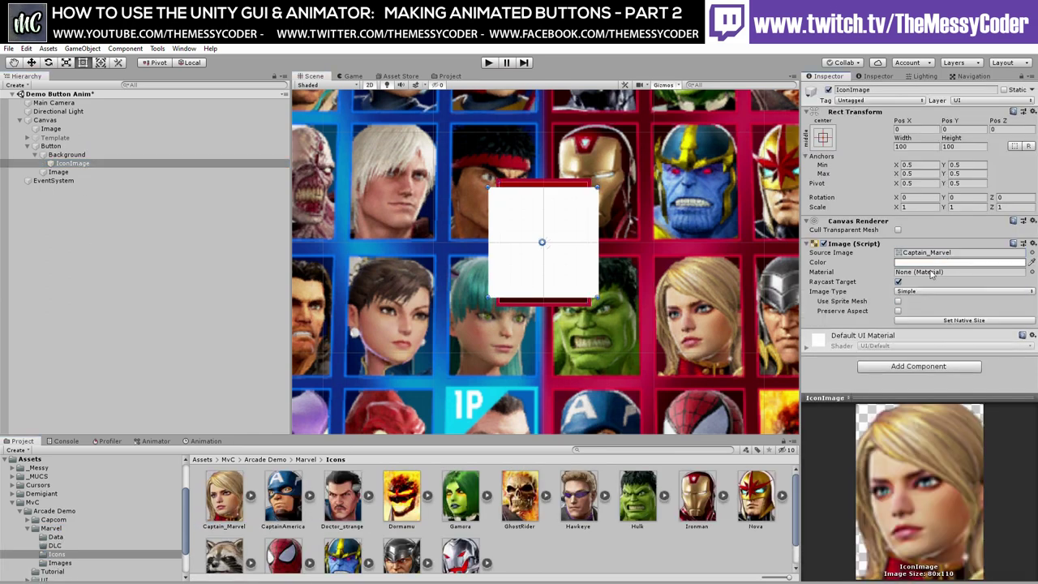
click(964, 321)
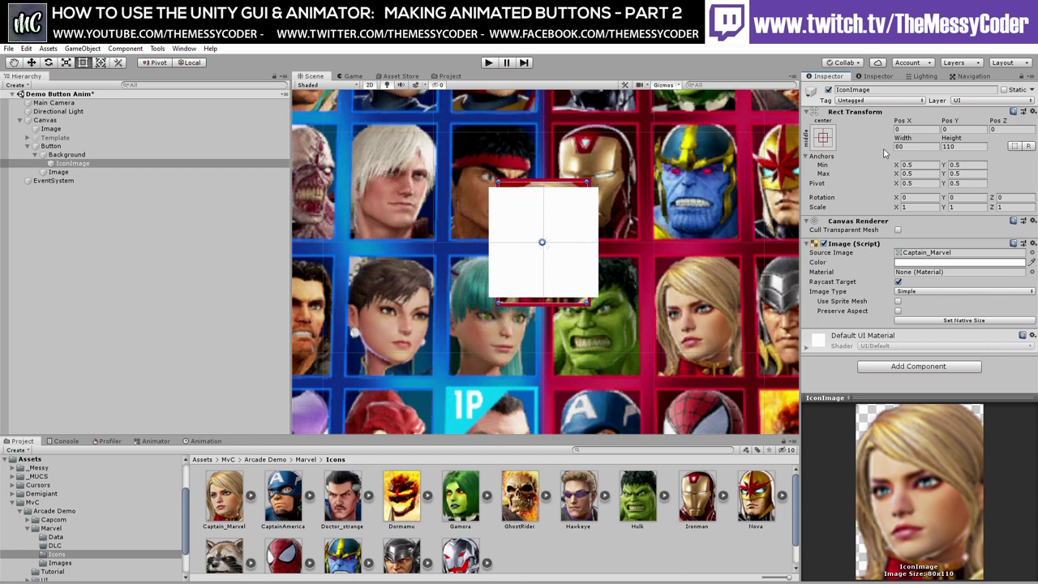
click(963, 146)
Switch off the white Image under Button so the portrait shows.
click(123, 173)
click(828, 89)
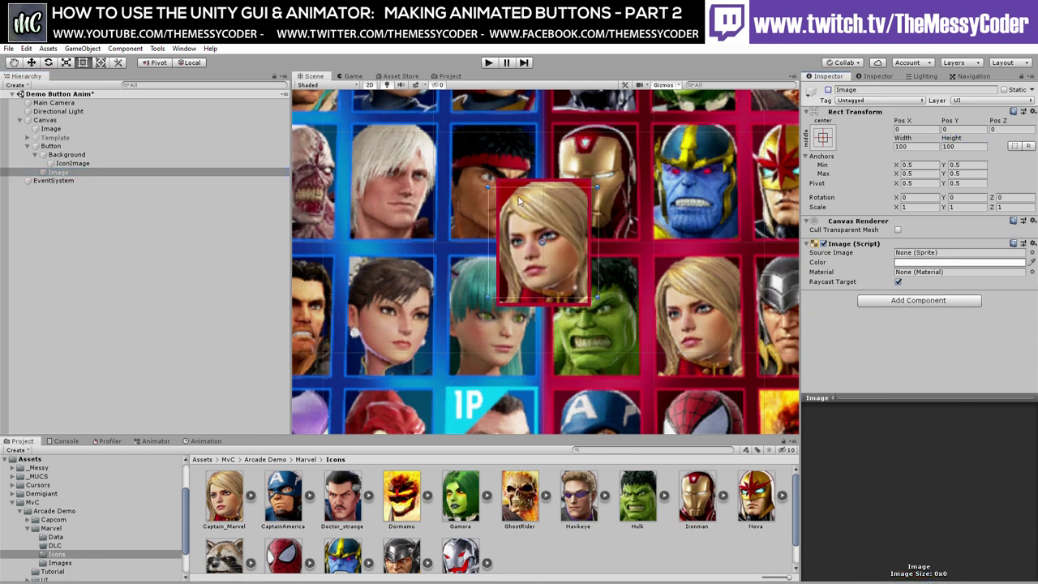
click(226, 298)
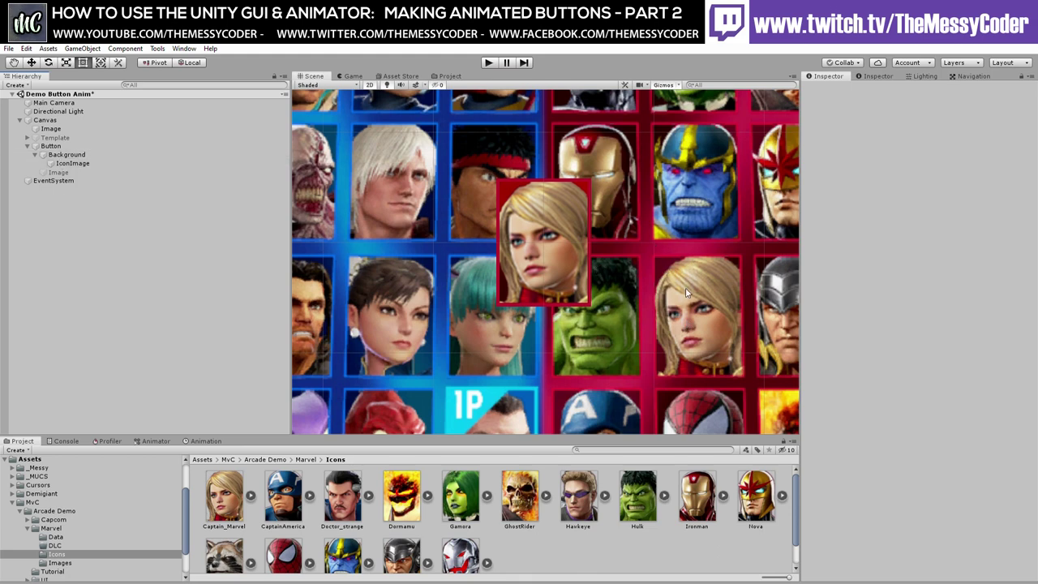
Darken the Background tint from B20000 to 8C0000.
click(62, 155)
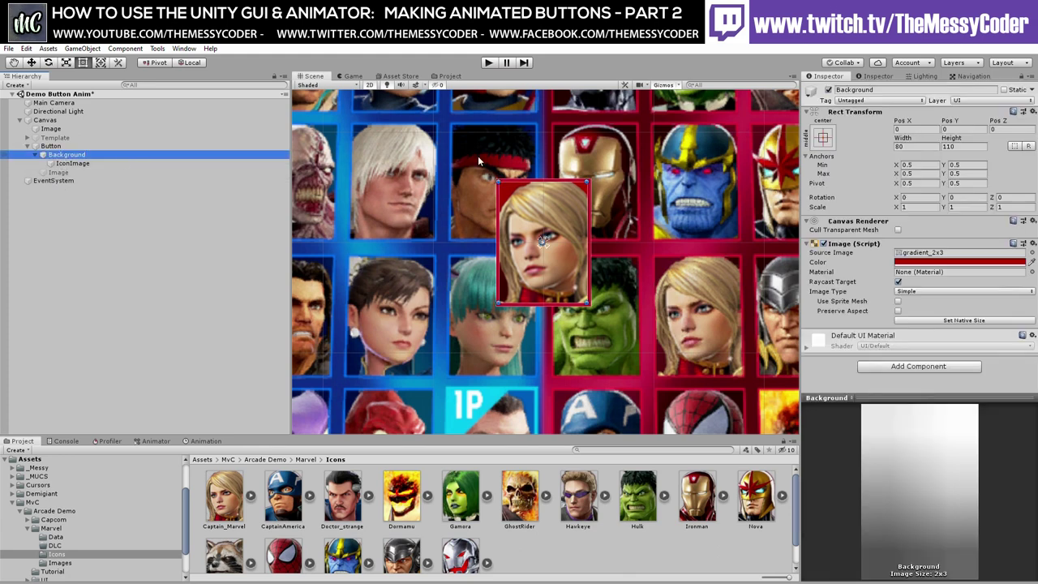
click(929, 261)
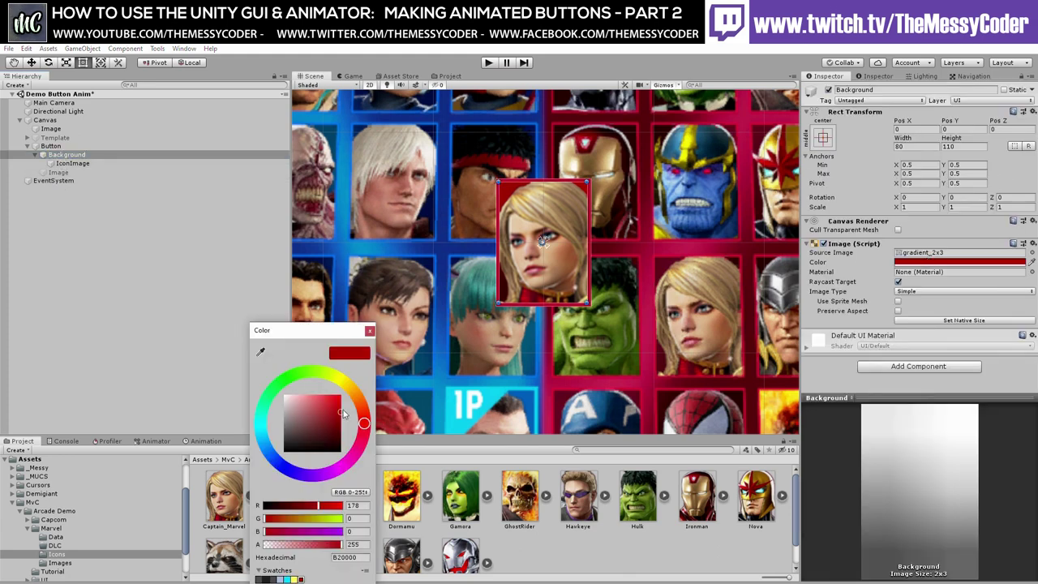
drag(339, 414, 341, 421)
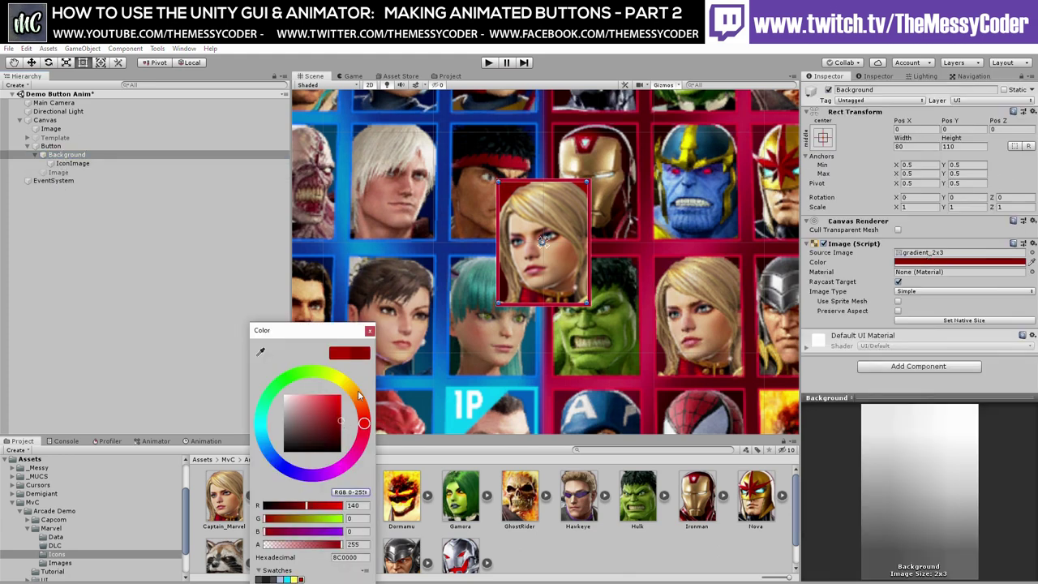
click(369, 331)
click(127, 291)
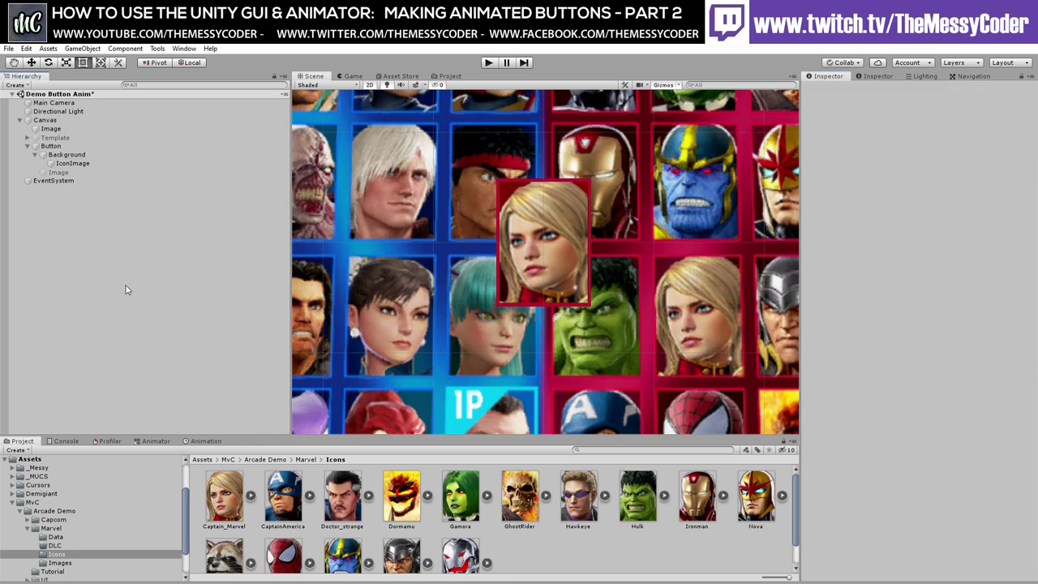
Re-enable the Image under Button, resize it to 88×118, then switch it off again.
click(60, 173)
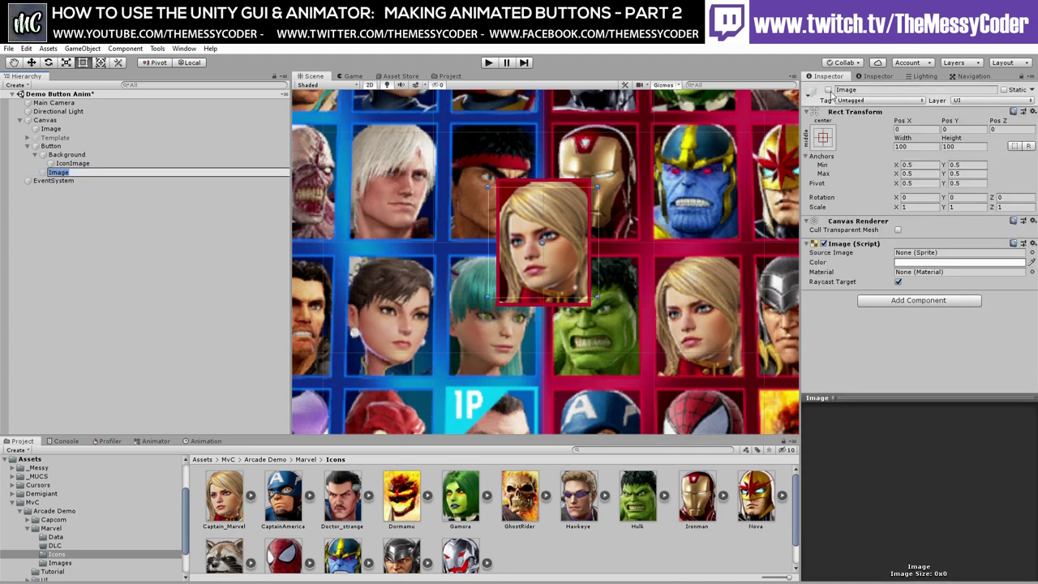
click(828, 90)
click(917, 146)
text(88)
key(Tab)
text(118)
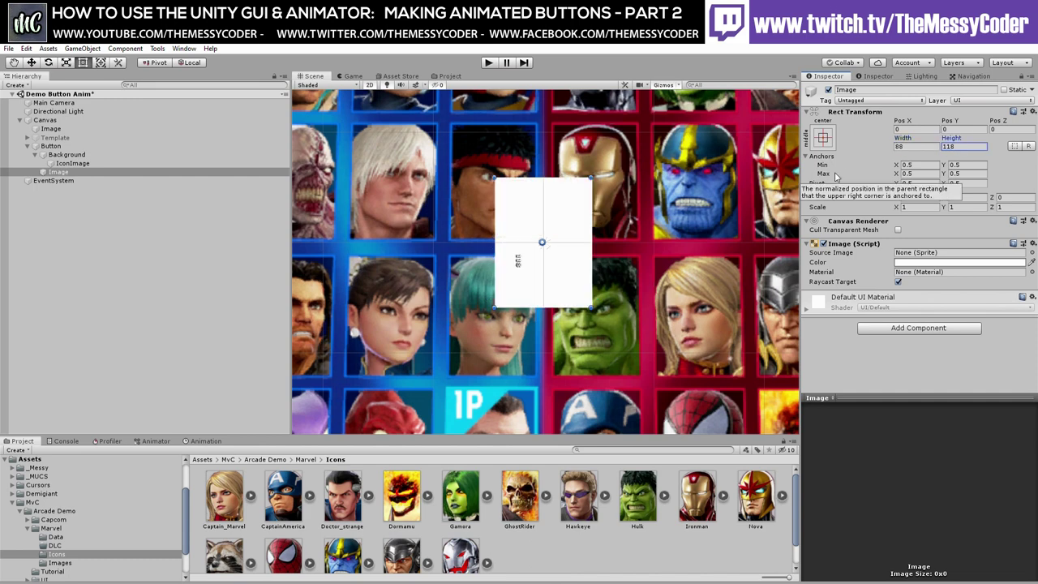
click(828, 90)
click(828, 90)
click(828, 90)
click(828, 90)
click(828, 90)
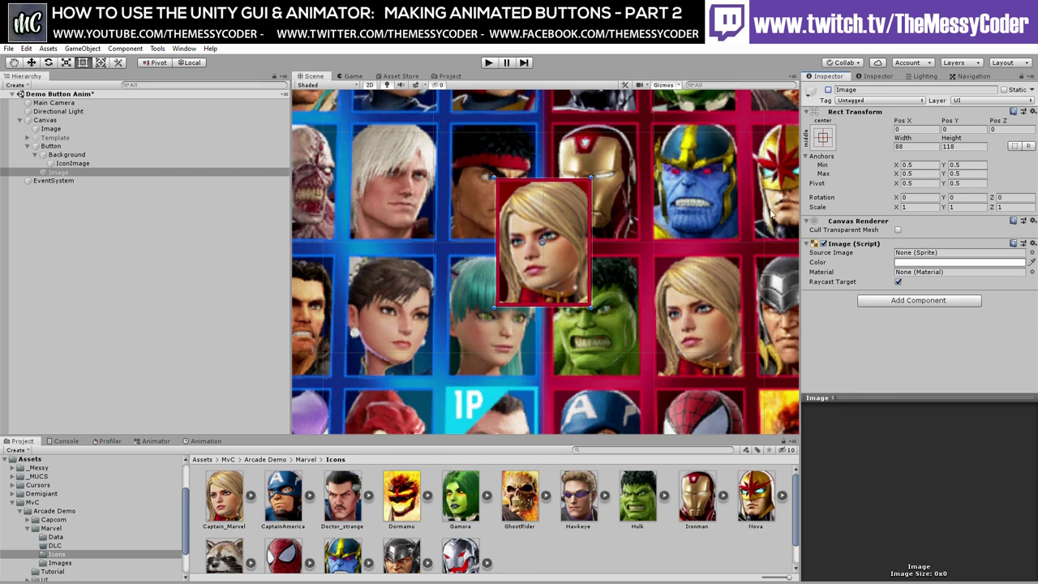
Tint the Image dark blue 042864 sampled from the scene and rename it Active.
click(931, 262)
click(261, 354)
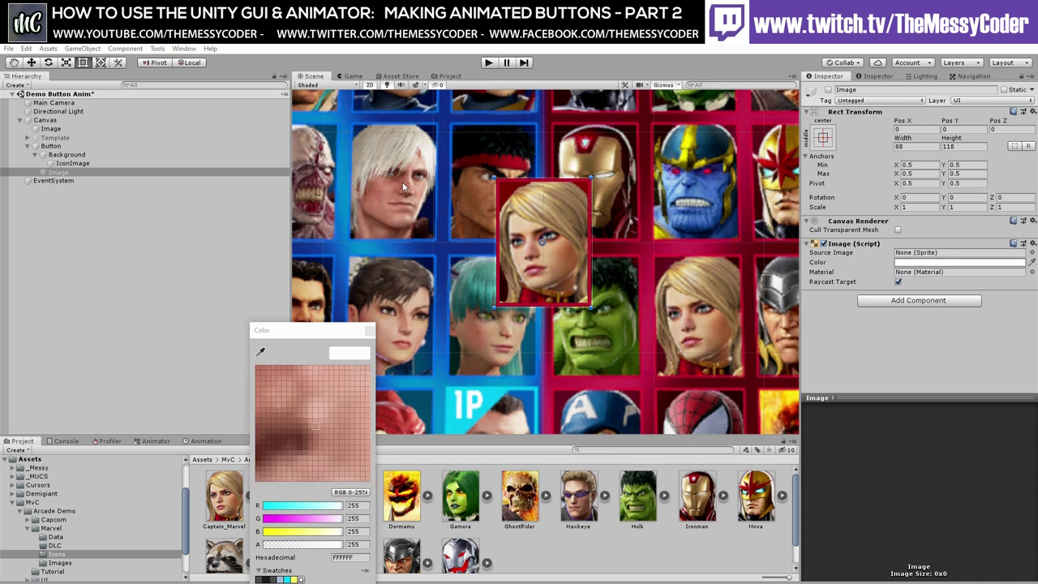
click(357, 134)
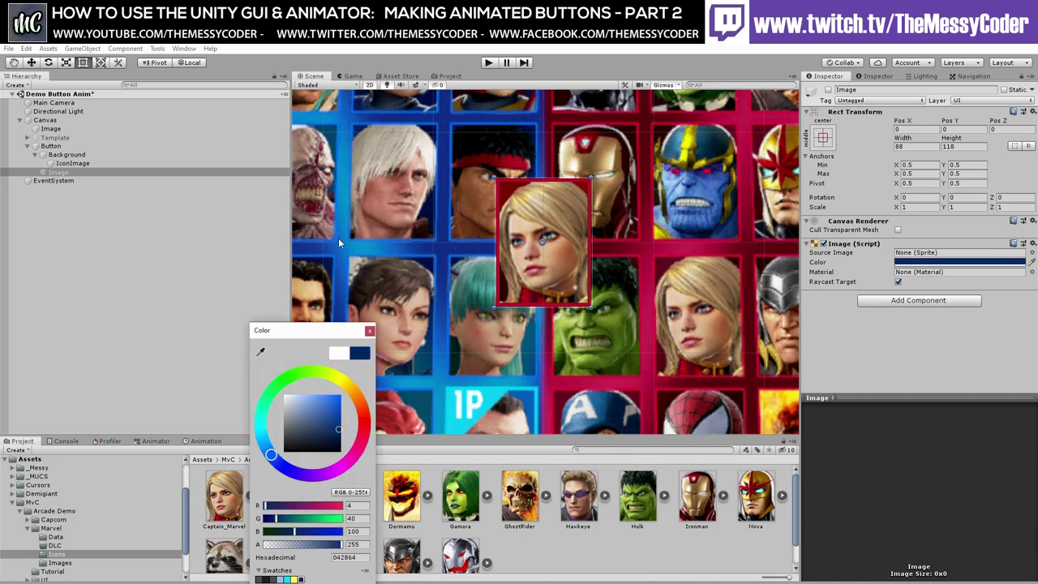
click(56, 173)
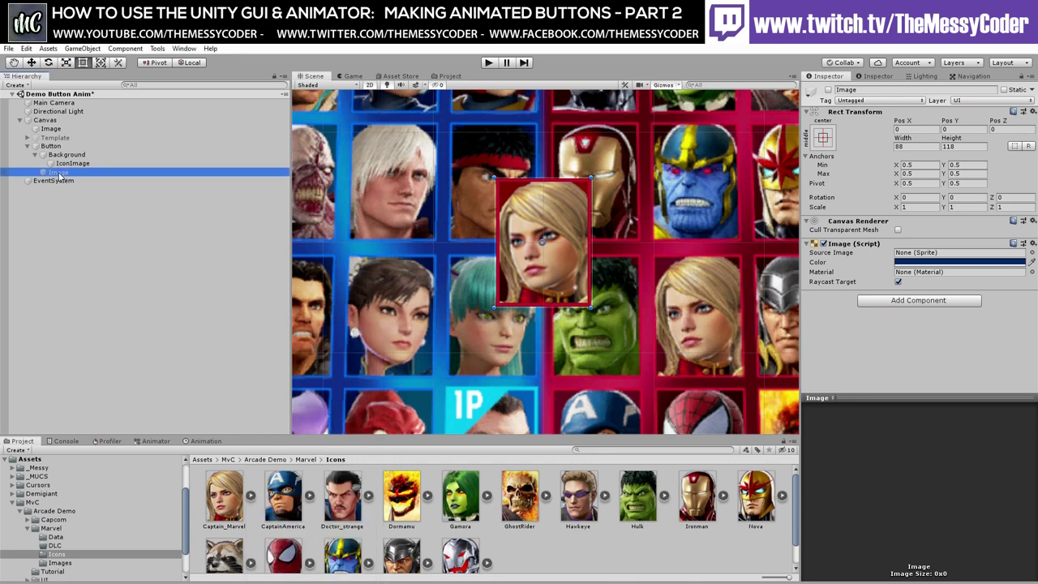
click(58, 174)
text(Active)
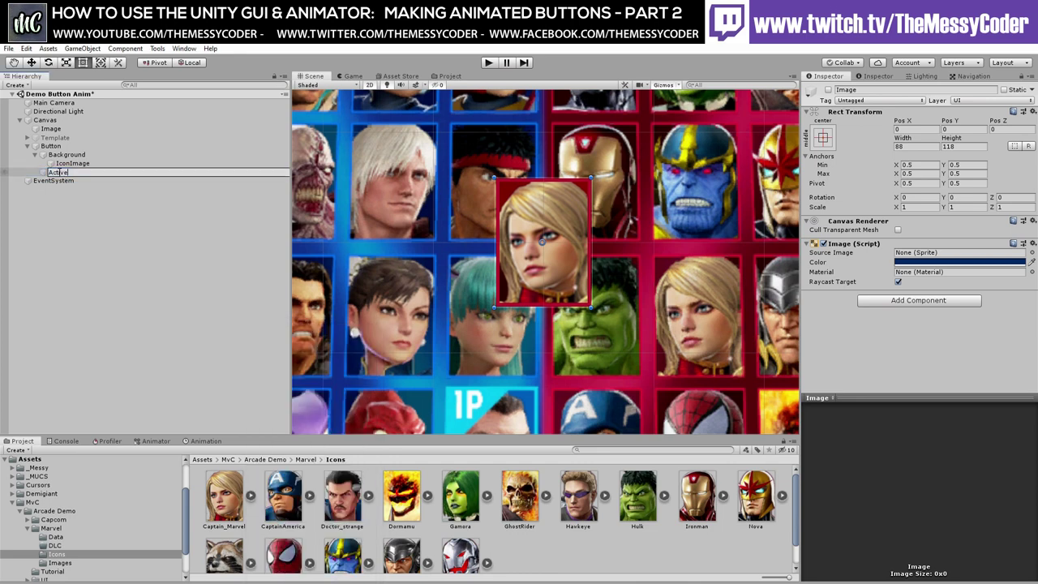